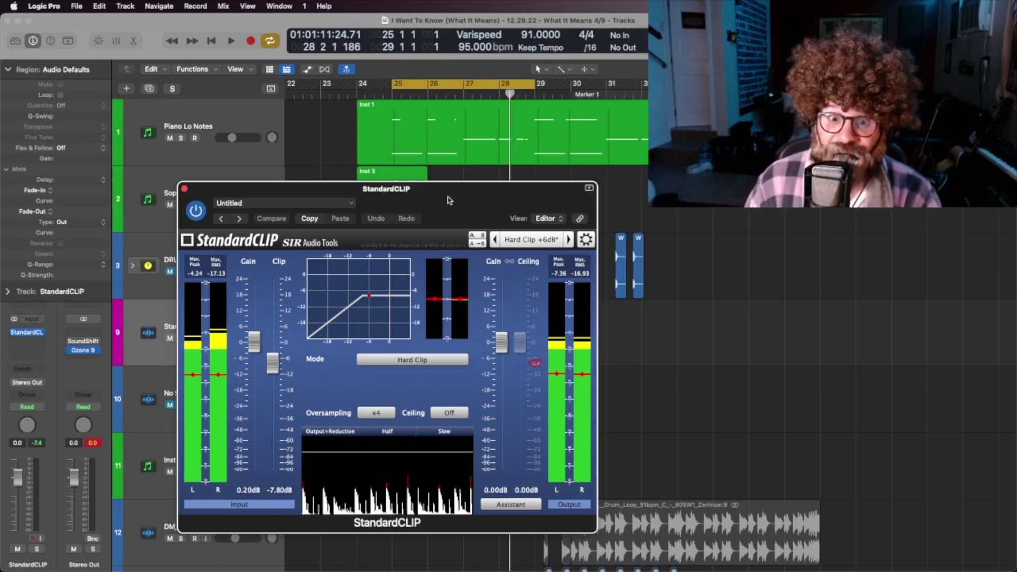
{"action": "mouse_move", "coordinate": [447, 200]}
{"action": "left_mouse_down"}
{"action": "mouse_move", "coordinate": [433, 192]}
{"action": "mouse_move", "coordinate": [448, 205]}
{"action": "left_mouse_up"}
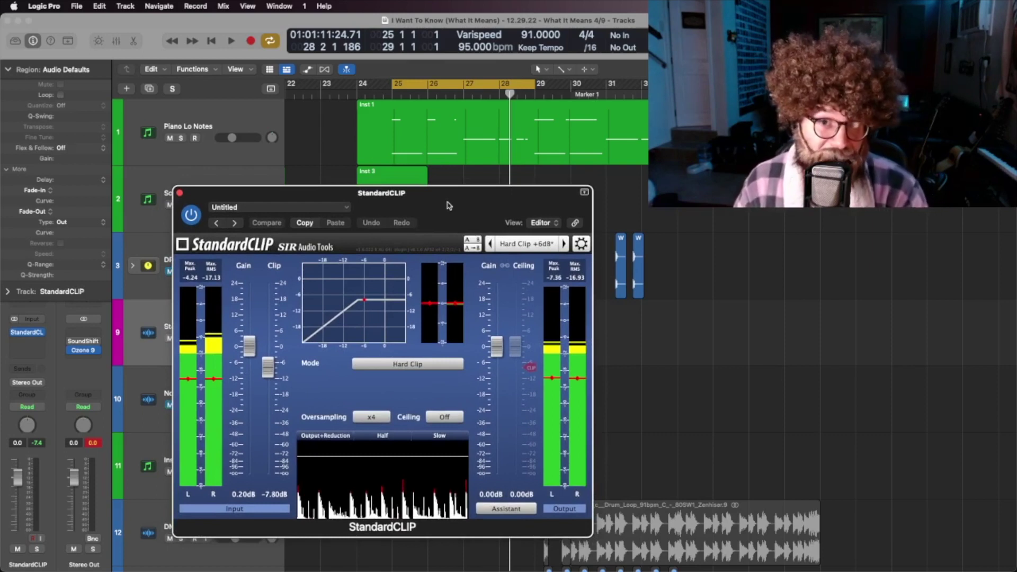
{"action": "left_click_drag", "start_coordinate": [449, 205], "coordinate": [437, 214]}
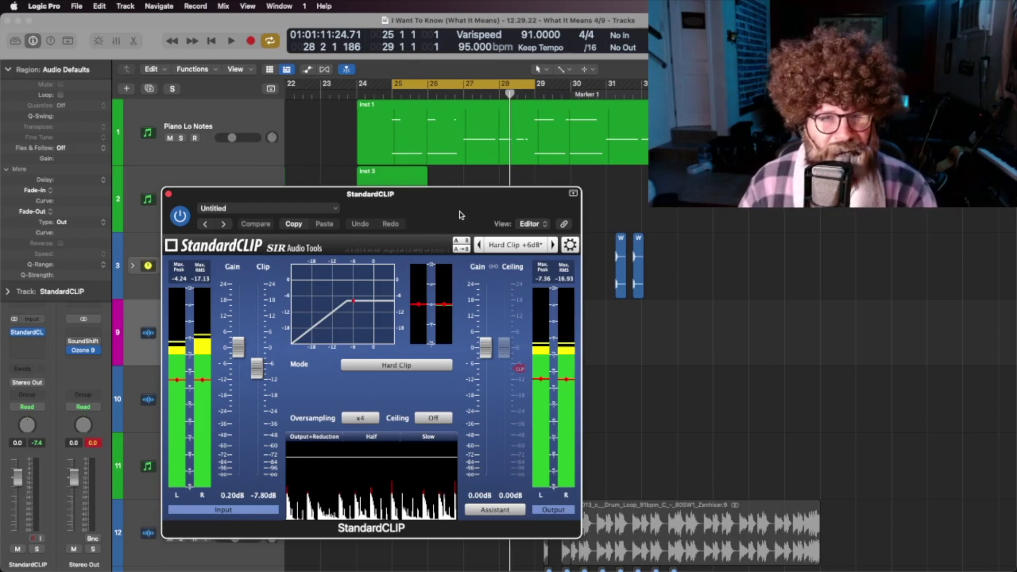
{"action": "left_click_drag", "start_coordinate": [447, 219], "coordinate": [433, 199]}
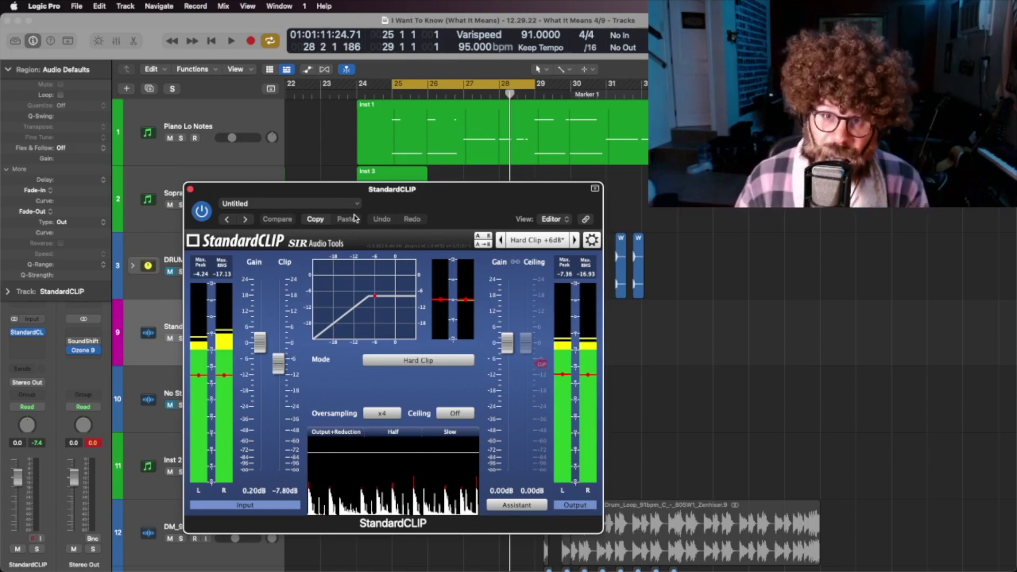
{"action": "mouse_move", "coordinate": [355, 219]}
{"action": "left_mouse_down"}
{"action": "mouse_move", "coordinate": [330, 225]}
{"action": "mouse_move", "coordinate": [340, 227]}
{"action": "left_mouse_up"}
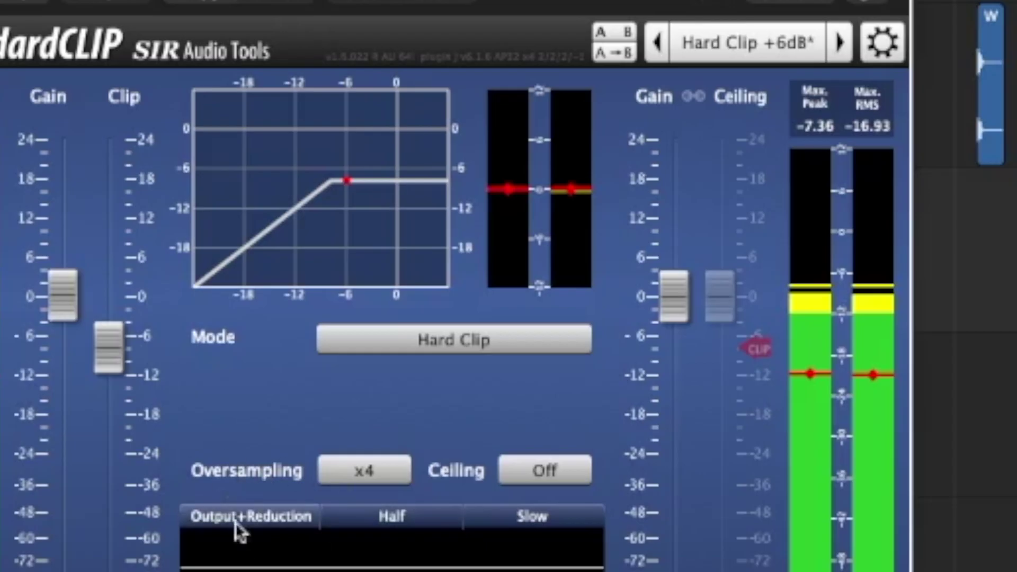
- Set StandardCLIP's oversampling to x32 and lower the input clip level to -7.6 dB while the drums play
{"action": "left_click", "coordinate": [354, 473]}
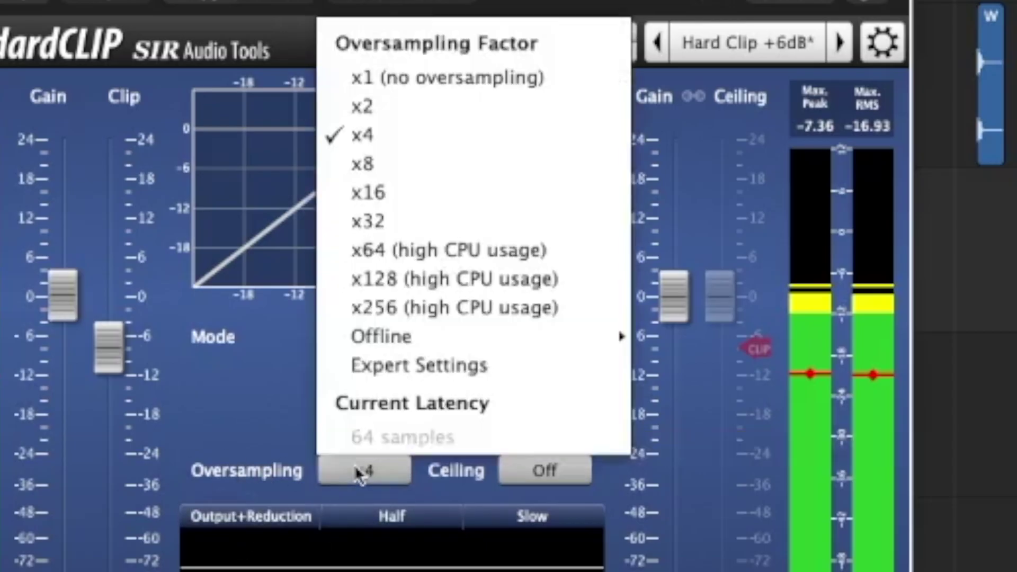
{"action": "left_click", "coordinate": [379, 225]}
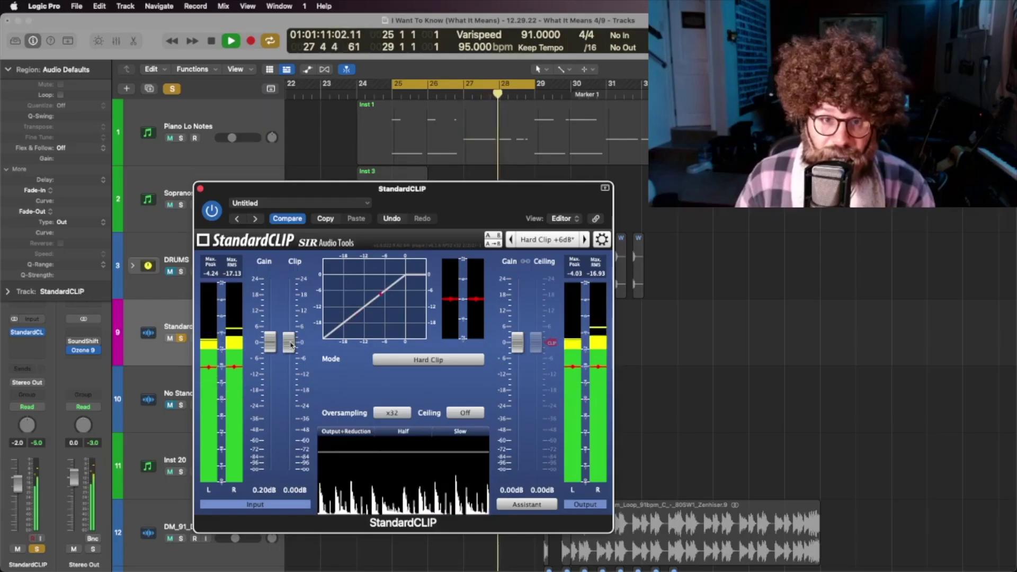
{"action": "left_click_drag", "start_coordinate": [290, 343], "coordinate": [290, 347]}
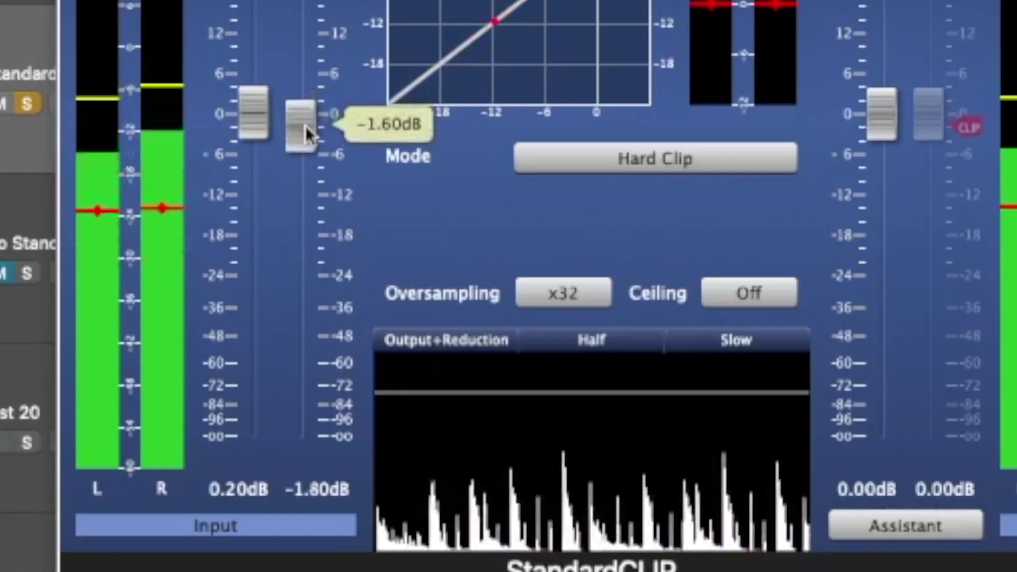
{"action": "left_click_drag", "start_coordinate": [306, 126], "coordinate": [309, 164]}
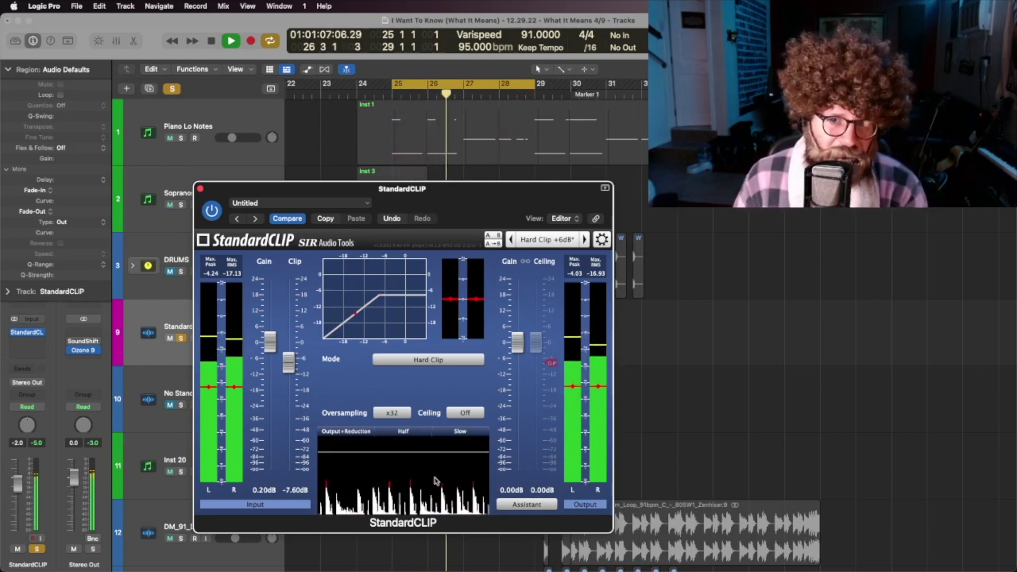
{"action": "key", "text": "comma"}
- Audition the input clip level at -12.6, -19.4 and -37.2 dB, and settle it at about -8.8 dB
{"action": "mouse_move", "coordinate": [288, 364]}
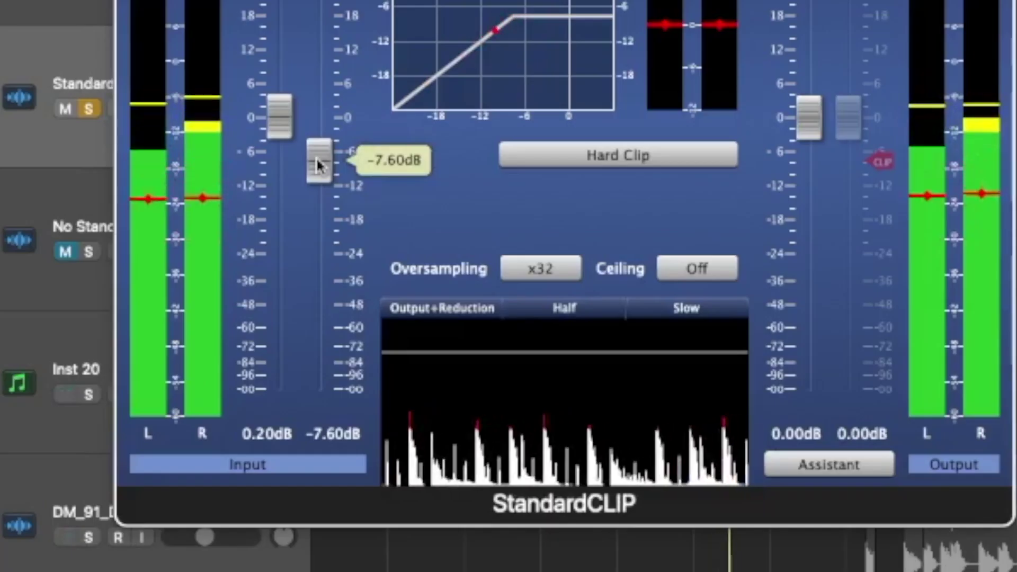
{"action": "left_click_drag", "start_coordinate": [289, 363], "coordinate": [289, 376]}
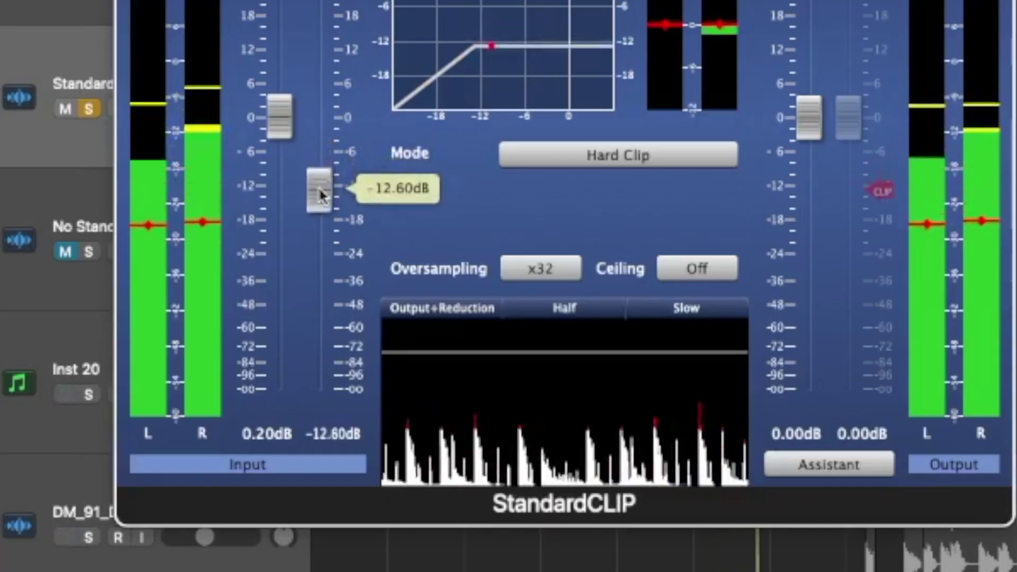
{"action": "left_click_drag", "start_coordinate": [319, 186], "coordinate": [317, 222]}
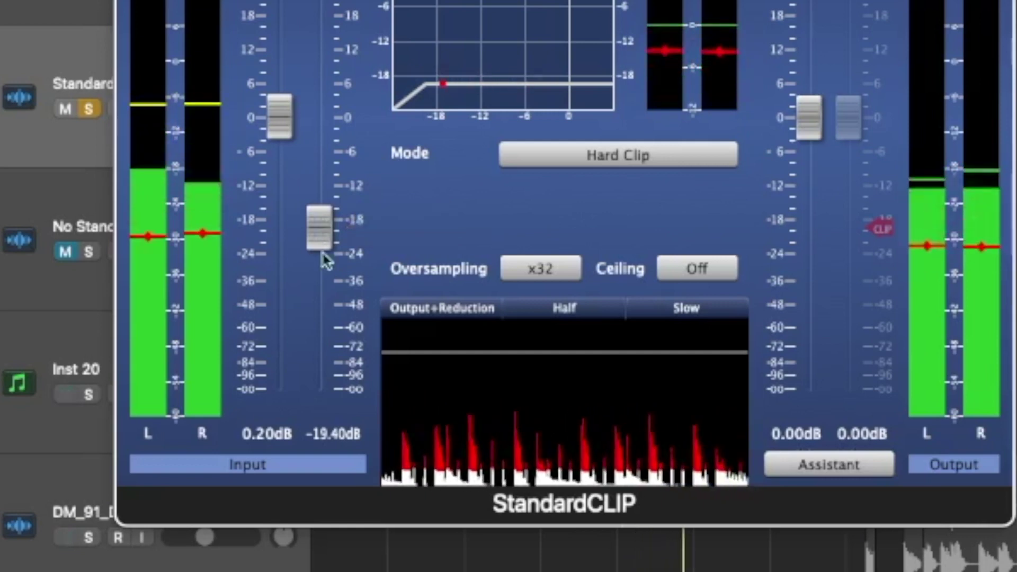
{"action": "left_click_drag", "start_coordinate": [325, 259], "coordinate": [320, 288]}
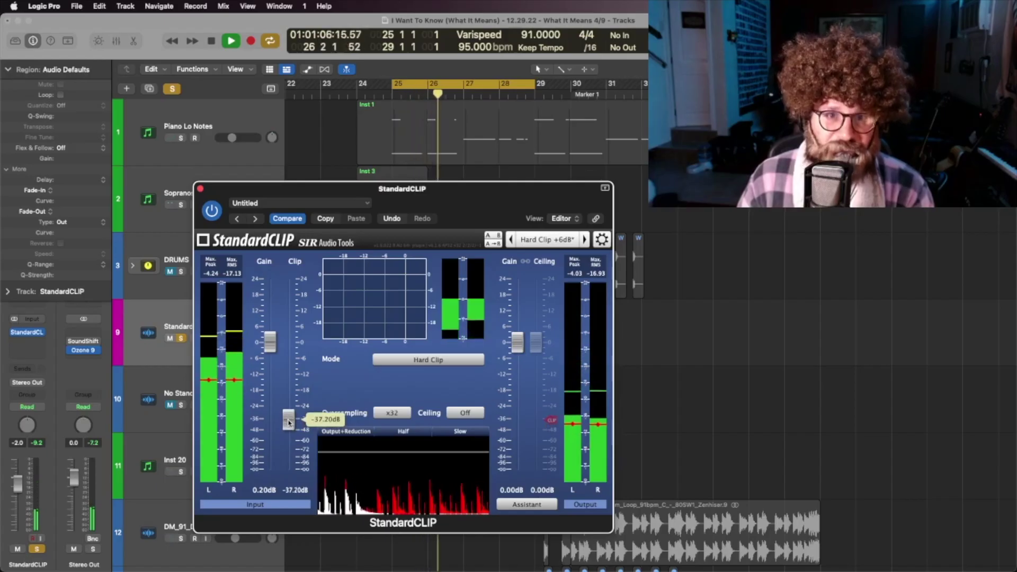
{"action": "left_click_drag", "start_coordinate": [289, 422], "coordinate": [287, 387]}
{"action": "key", "text": "space"}
{"action": "key", "text": "space"}
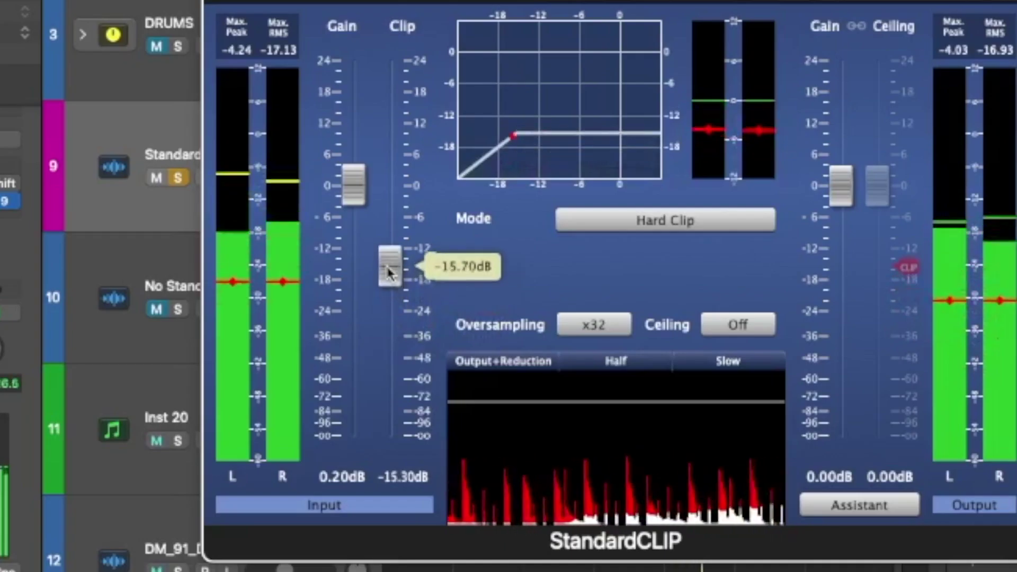
{"action": "left_click_drag", "start_coordinate": [388, 273], "coordinate": [388, 234]}
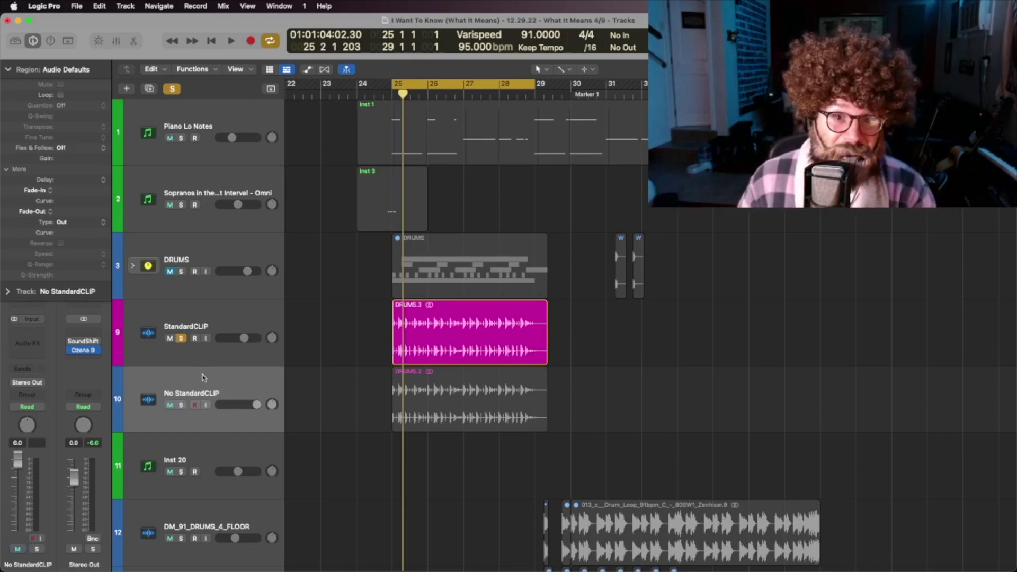
- Open the mixer and compare the drums by soloing only the No StandardCLIP track, followed by only the StandardCLIP track
{"action": "key", "text": "ctrl+alt+super+m"}
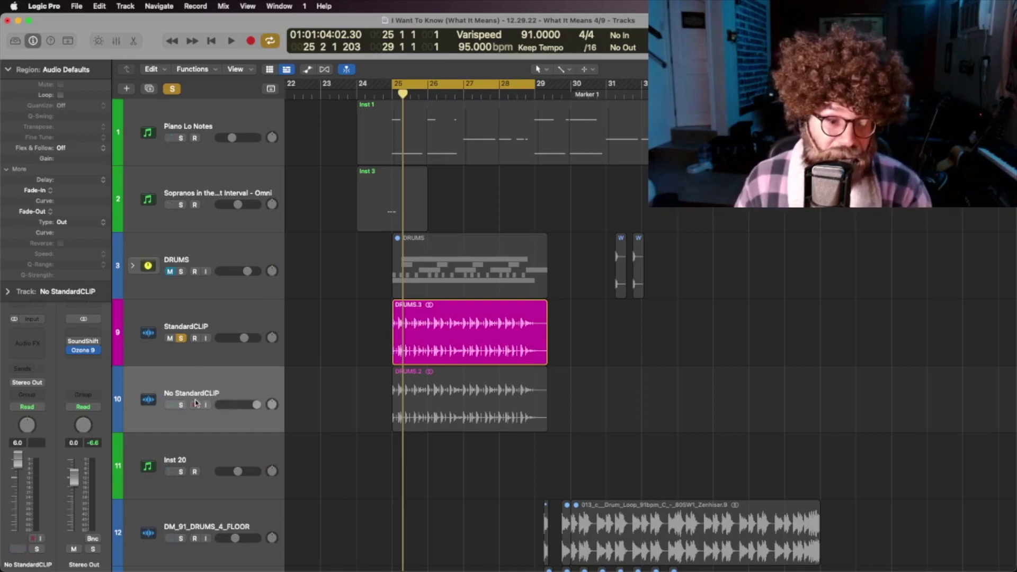
{"action": "left_click", "coordinate": [195, 404]}
{"action": "key", "text": "x"}
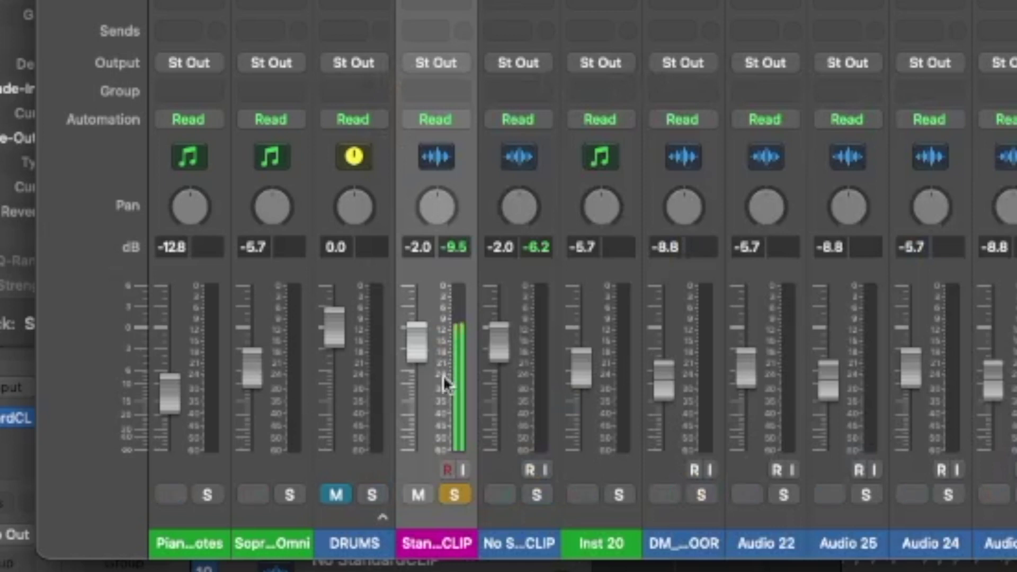
{"action": "left_click", "coordinate": [537, 495], "text": "alt"}
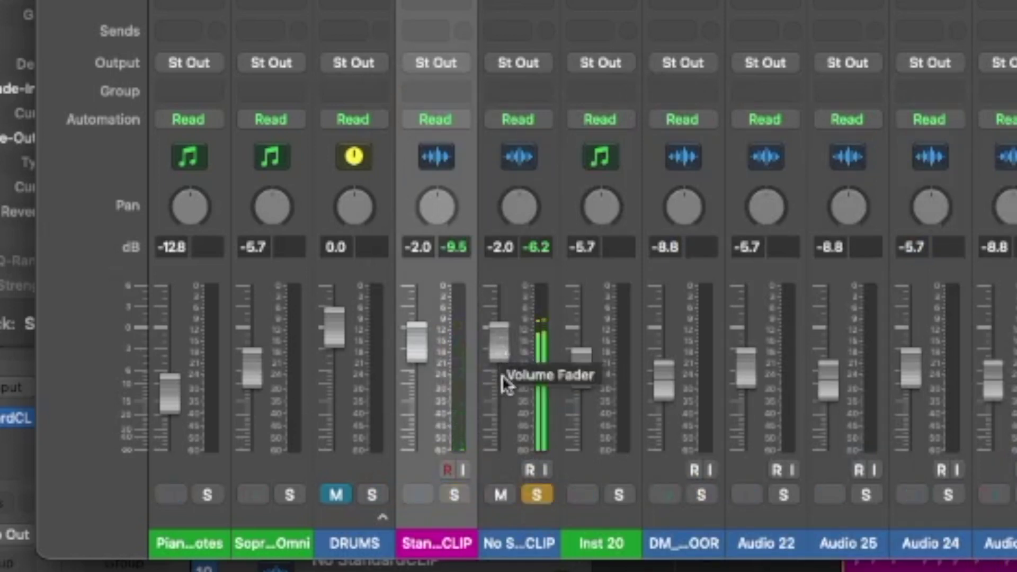
{"action": "left_click", "coordinate": [454, 495], "text": "alt"}
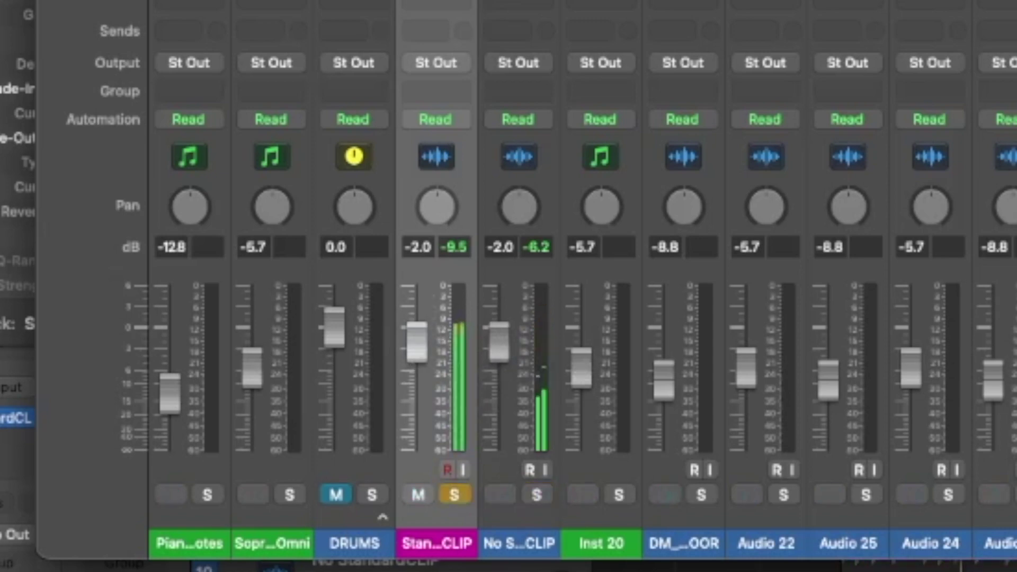
- Select the StandardCLIP track, reopen the mixer, and switch the solo to No StandardCLIP and back to hear the difference
{"action": "key", "text": "x"}
{"action": "left_click", "coordinate": [453, 404]}
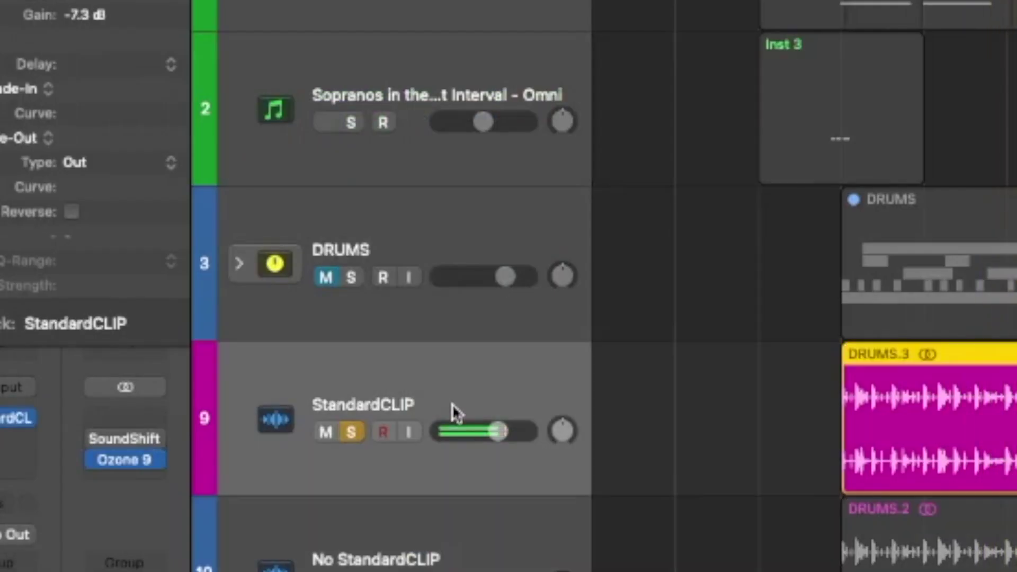
{"action": "key", "text": "x"}
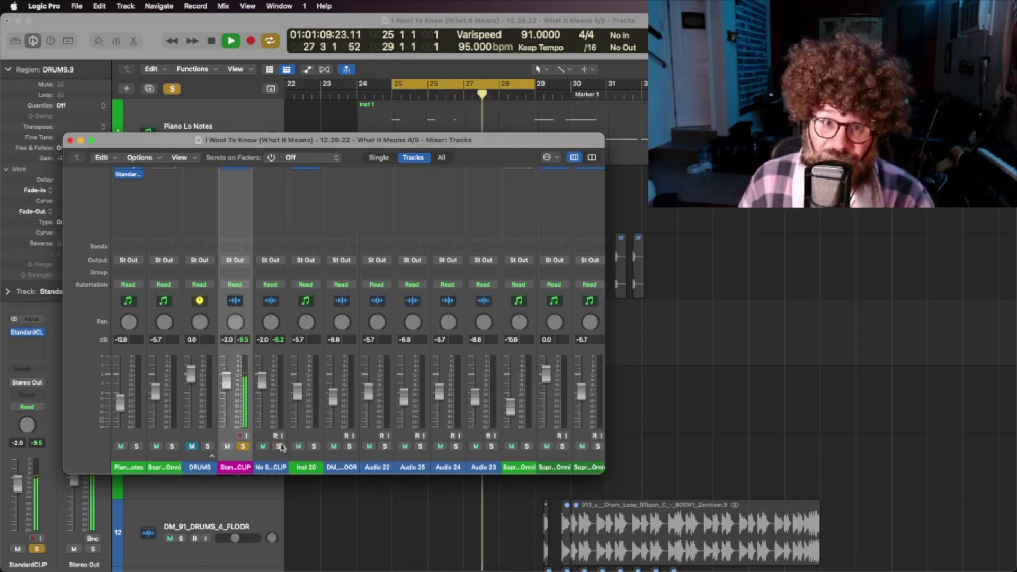
{"action": "left_click", "coordinate": [279, 447]}
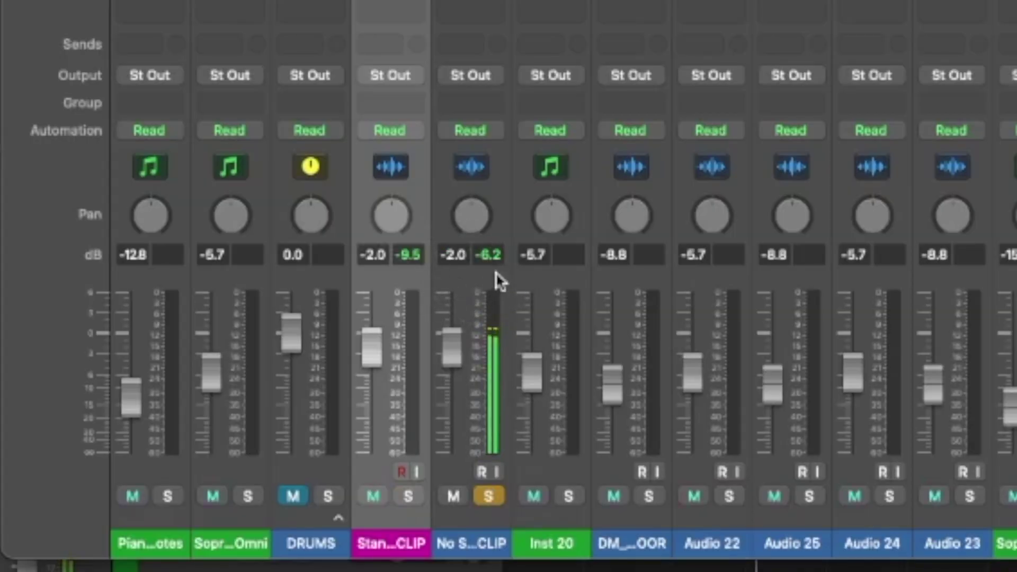
{"action": "key", "text": "s"}
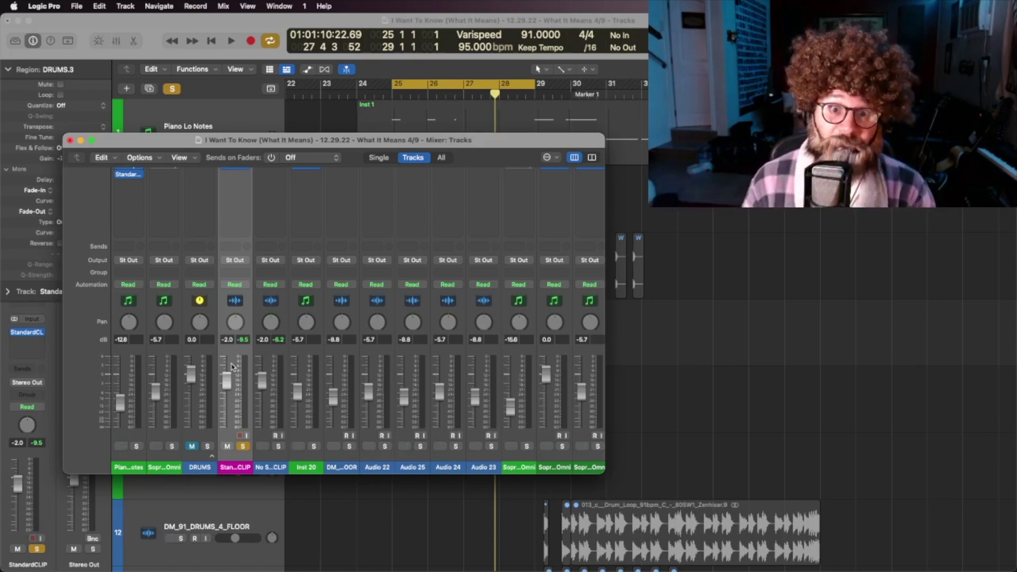
- Set the StandardCLIP track's volume to about -1.9 dB and raise the plug-in's output gain to 4 dB
{"action": "left_click_drag", "start_coordinate": [232, 365], "coordinate": [227, 386]}
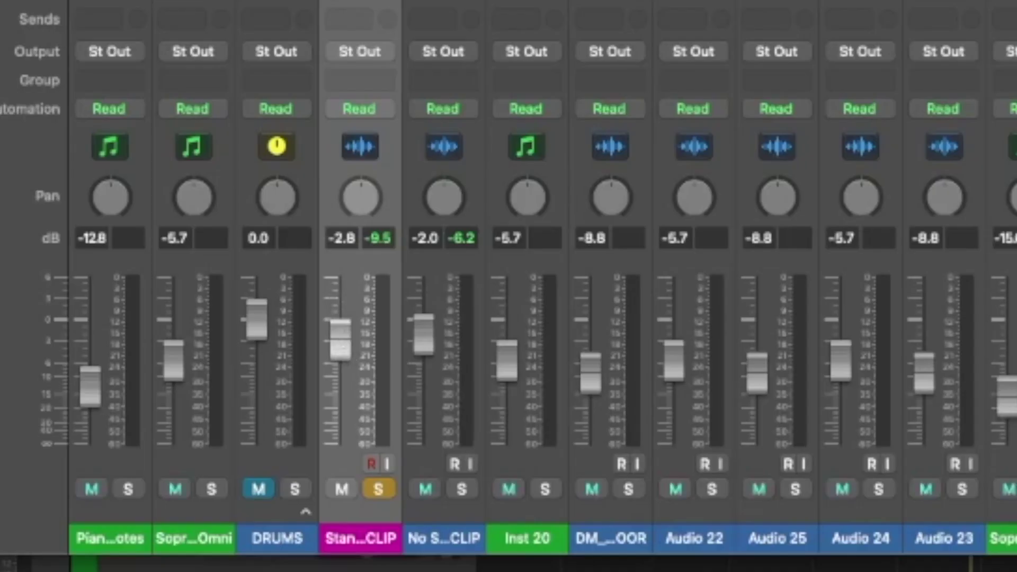
{"action": "left_click_drag", "start_coordinate": [341, 339], "coordinate": [343, 319]}
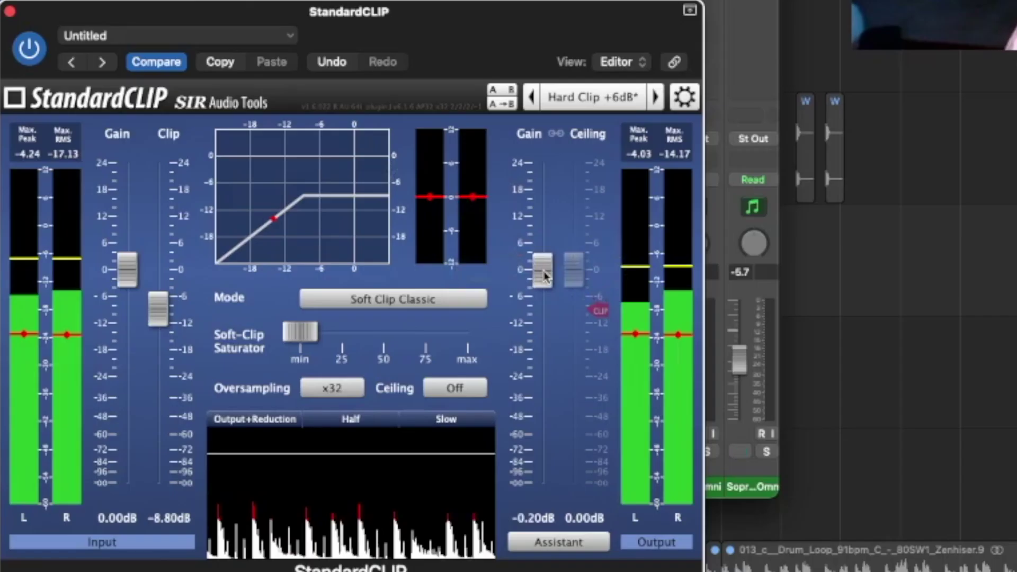
{"action": "left_click_drag", "start_coordinate": [544, 276], "coordinate": [547, 258]}
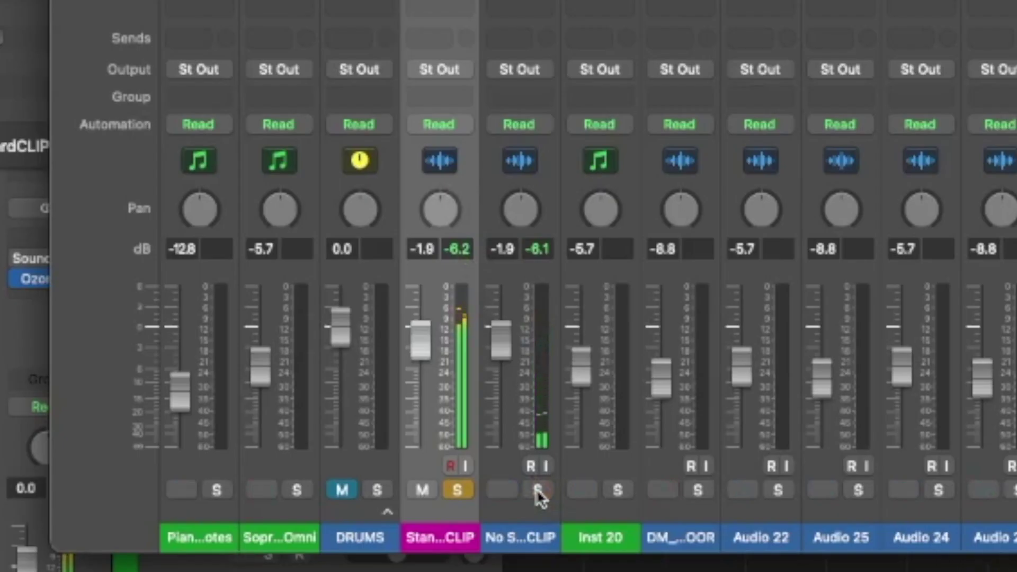
- Alternate the solo repeatedly between the StandardCLIP and No StandardCLIP tracks to compare them at matched level, ending on StandardCLIP
{"action": "left_click", "coordinate": [536, 489]}
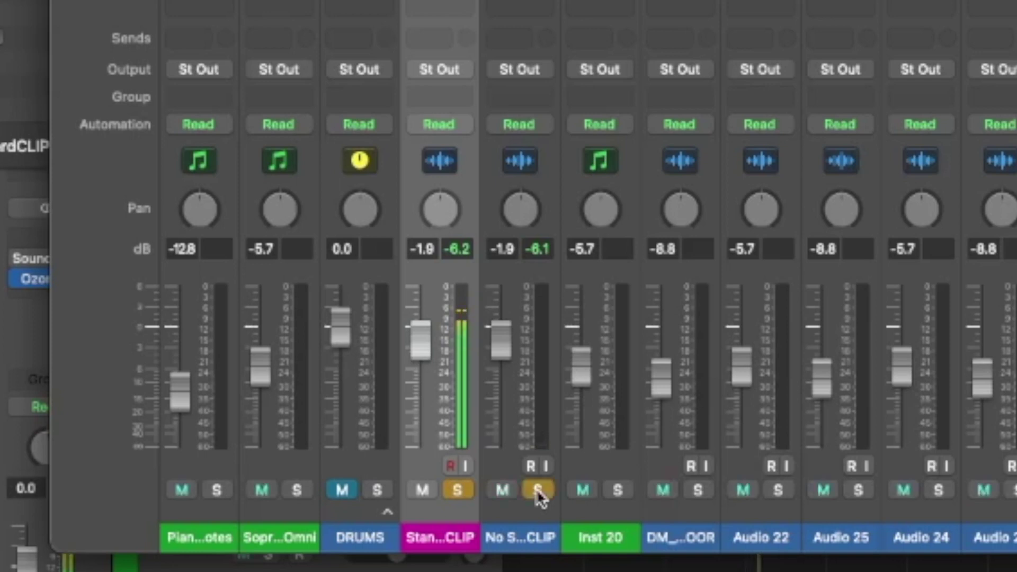
{"action": "left_click", "coordinate": [458, 490]}
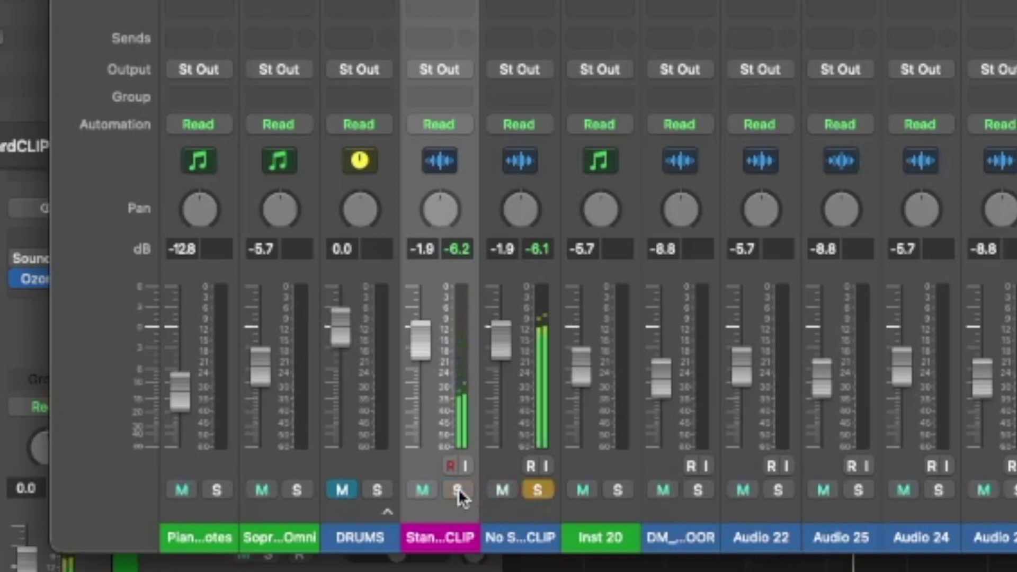
{"action": "left_click", "coordinate": [458, 489]}
{"action": "left_click", "coordinate": [538, 491]}
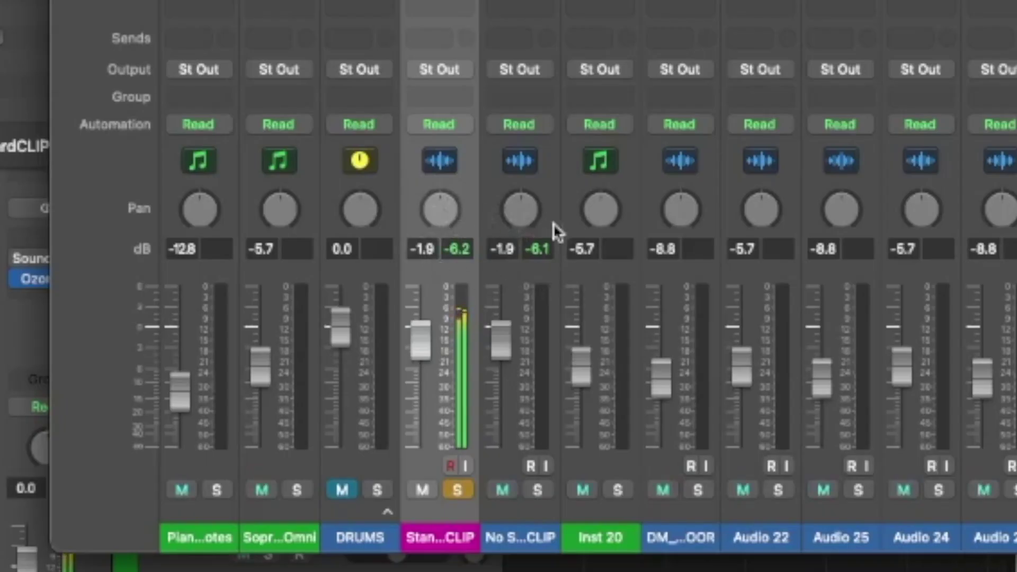
{"action": "left_click", "coordinate": [538, 491]}
{"action": "left_click", "coordinate": [456, 490]}
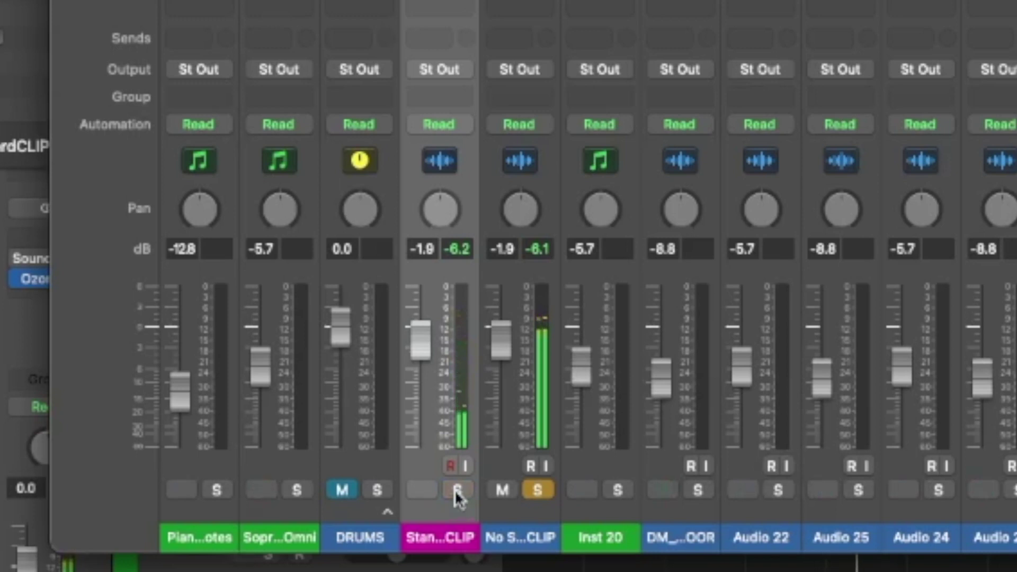
{"action": "left_click", "coordinate": [455, 490]}
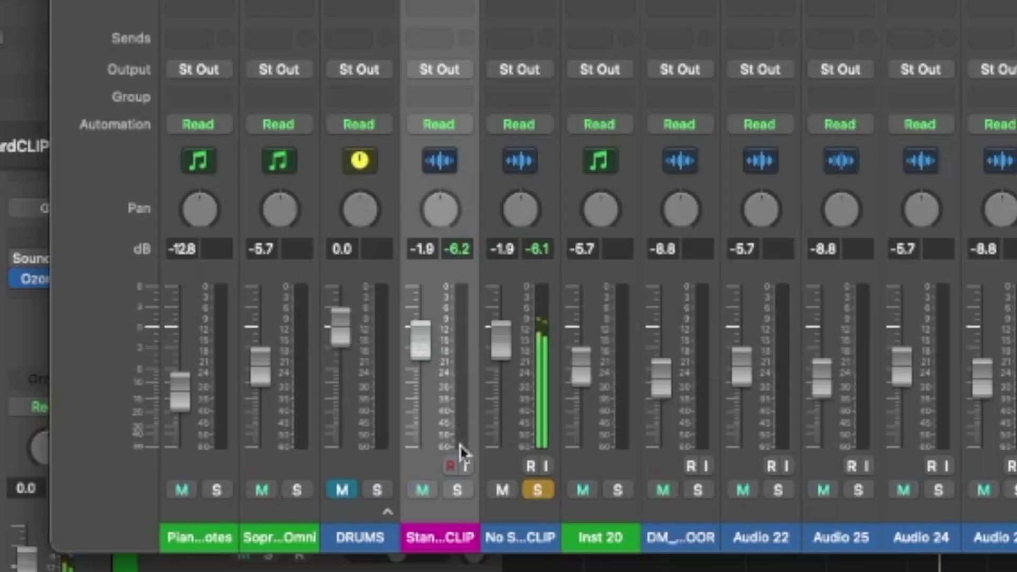
{"action": "left_click", "coordinate": [457, 490]}
{"action": "left_click", "coordinate": [536, 490]}
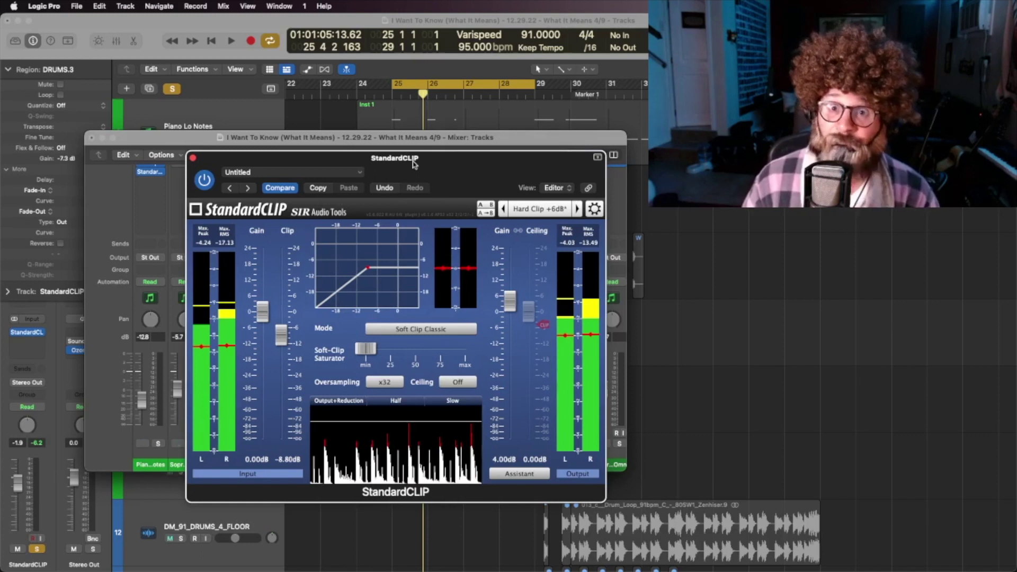
- Raise the soft-clip saturator to about 75 and switch StandardCLIP's mode to Hard Clip
{"action": "mouse_move", "coordinate": [363, 350]}
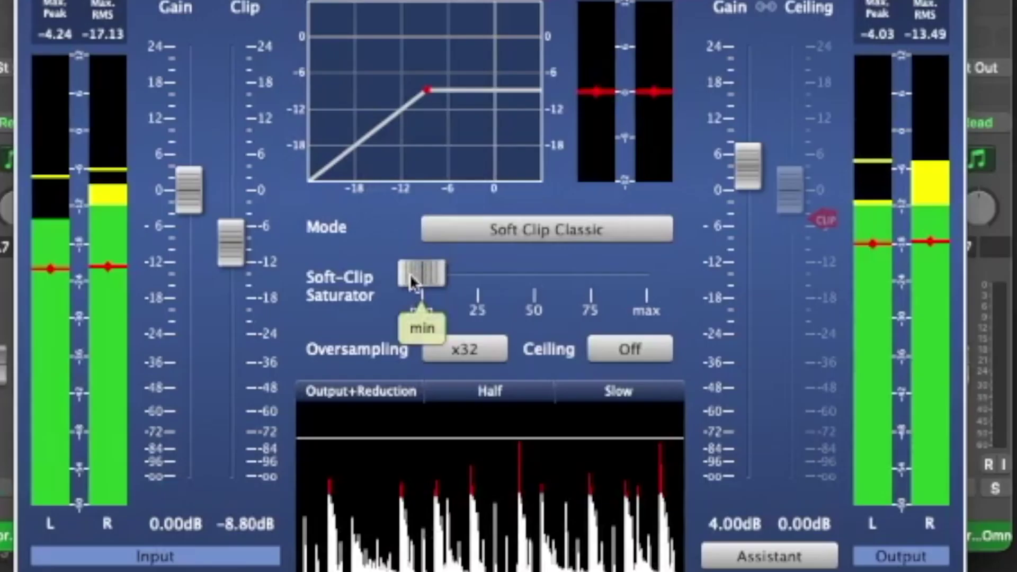
{"action": "left_click_drag", "start_coordinate": [412, 278], "coordinate": [586, 273]}
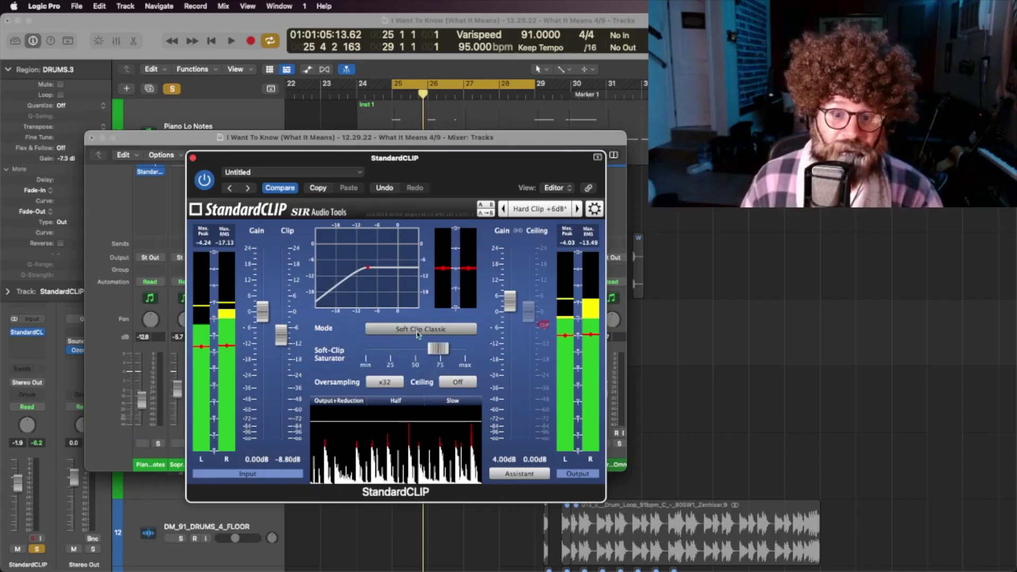
{"action": "left_click", "coordinate": [418, 331]}
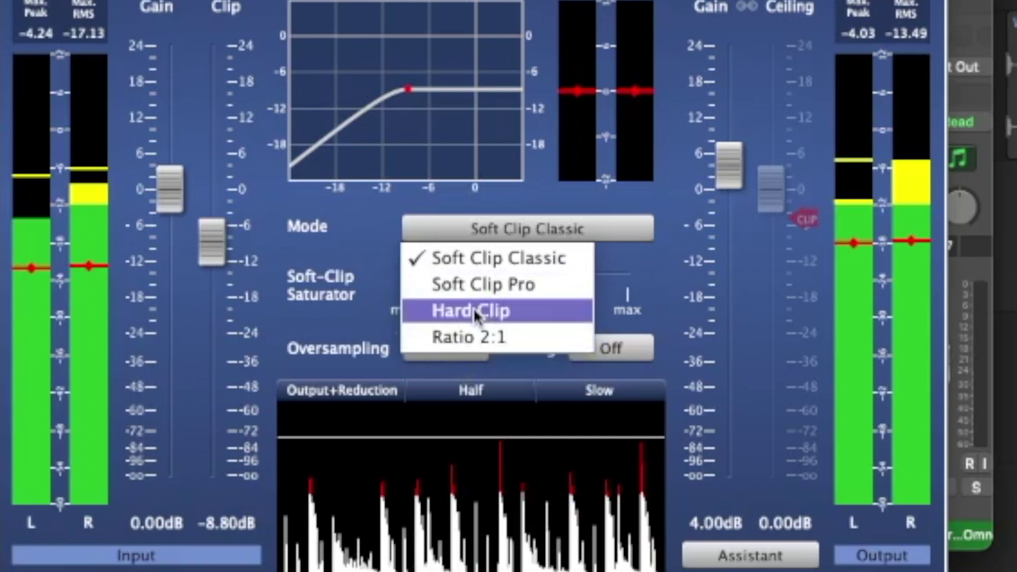
{"action": "left_click", "coordinate": [476, 313]}
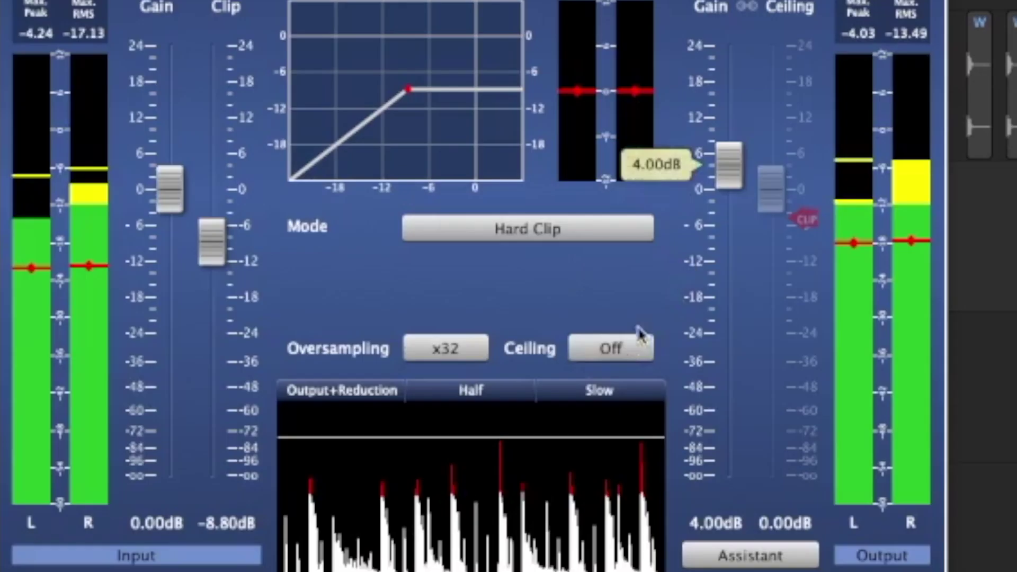
- Turn on StandardCLIP's output ceiling, try it at -1.8 dB, raise it to -0.2 dB, and switch the ceiling off again
{"action": "left_click", "coordinate": [640, 354]}
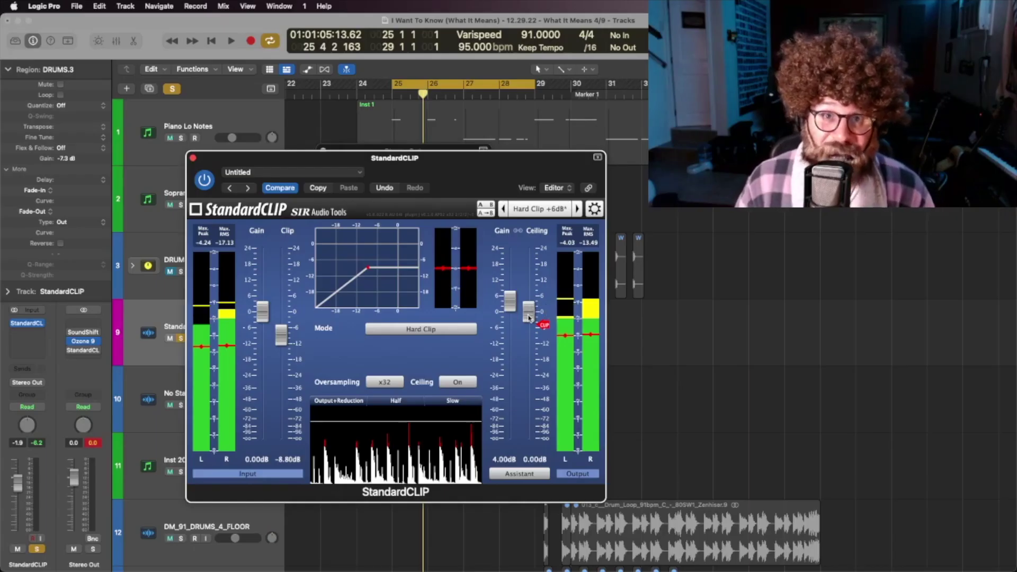
{"action": "mouse_move", "coordinate": [529, 316]}
{"action": "left_mouse_down"}
{"action": "mouse_move", "coordinate": [529, 309]}
{"action": "mouse_move", "coordinate": [528, 322]}
{"action": "left_mouse_up"}
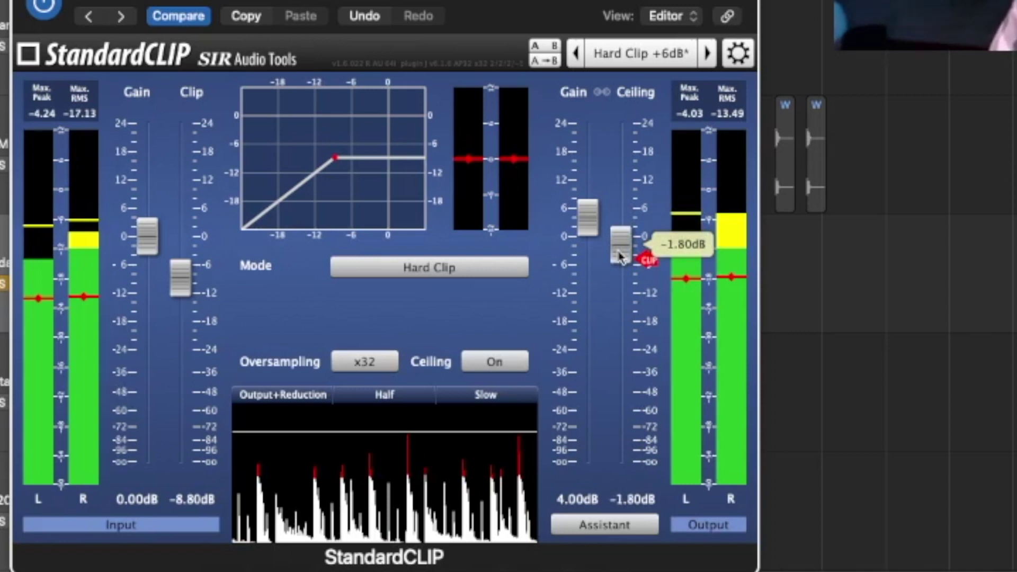
{"action": "left_click_drag", "start_coordinate": [621, 257], "coordinate": [621, 250]}
{"action": "left_click", "coordinate": [494, 362]}
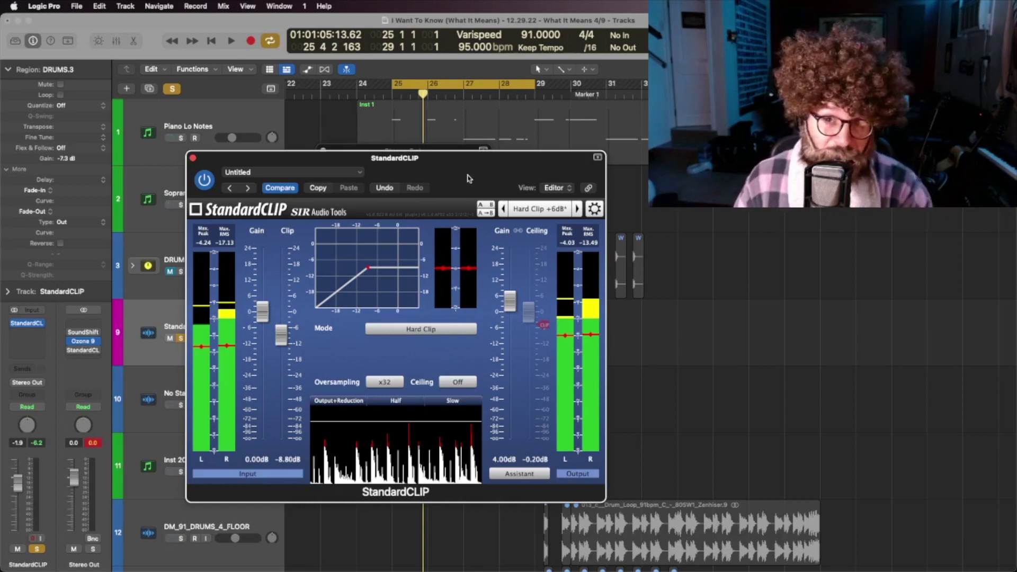
- Enable and open StandardCLIP on the Stereo Out channel, set its soft-clip saturator to minimum, and play the full mix
{"action": "left_click", "coordinate": [85, 350]}
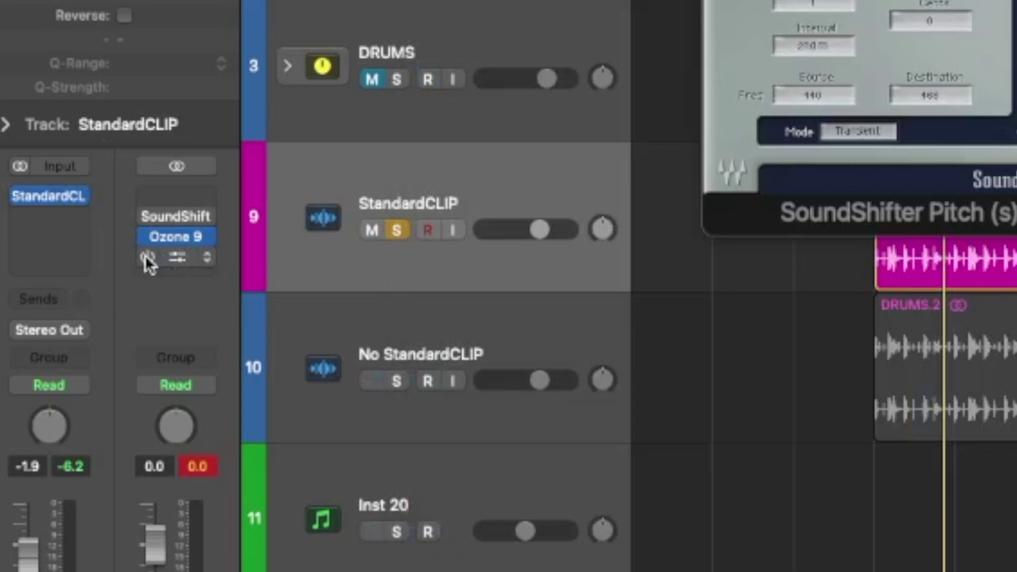
{"action": "left_click", "coordinate": [177, 257]}
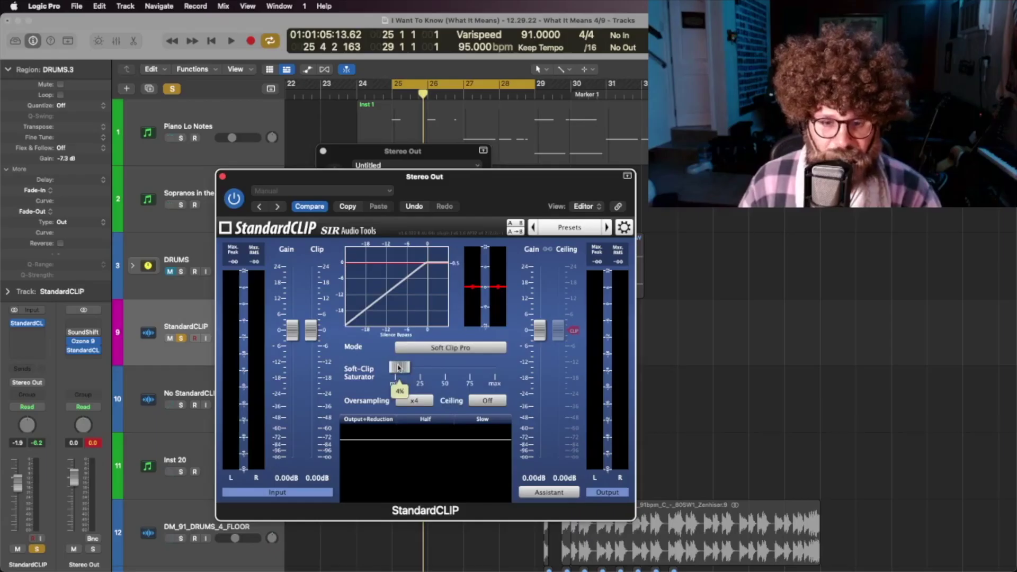
{"action": "mouse_move", "coordinate": [398, 367]}
{"action": "left_mouse_down"}
{"action": "mouse_move", "coordinate": [466, 368]}
{"action": "mouse_move", "coordinate": [393, 369]}
{"action": "left_mouse_up"}
{"action": "key", "text": "space"}
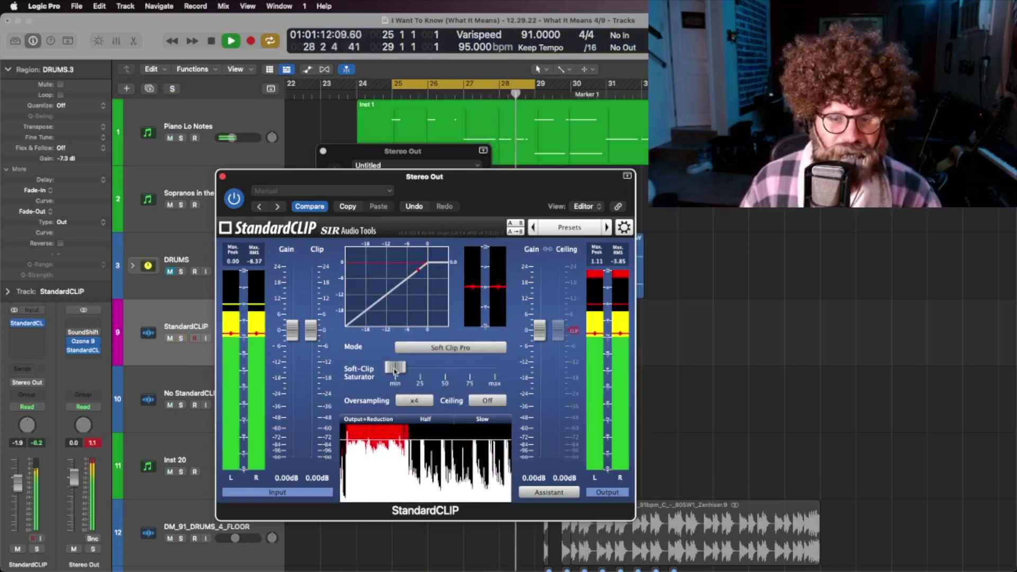
- Push the Stereo Out StandardCLIP harder: saturator to maximum, input gain to 9 dB, and clip level to -15.8 dB
{"action": "left_click_drag", "start_coordinate": [392, 370], "coordinate": [495, 374]}
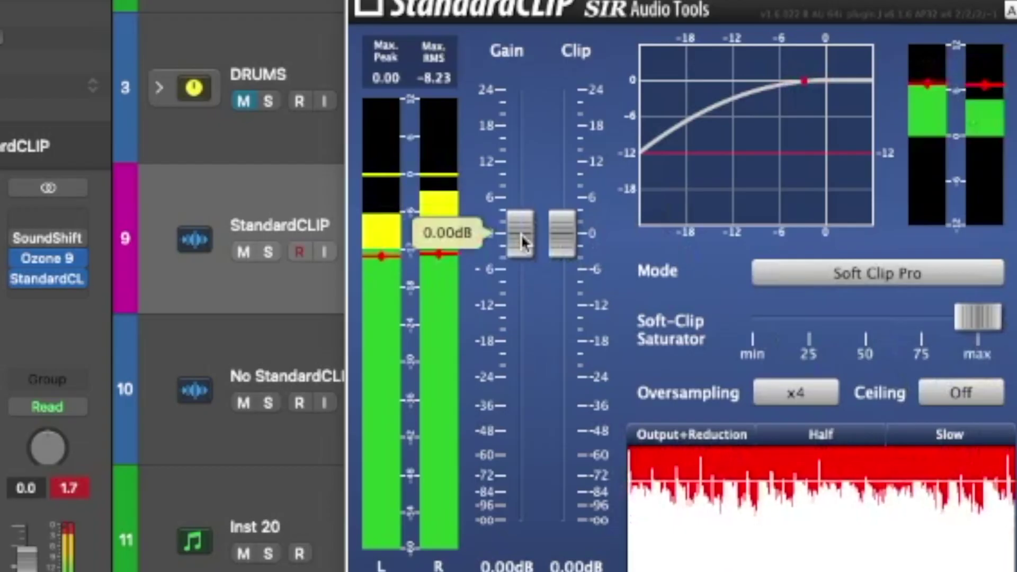
{"action": "left_click_drag", "start_coordinate": [293, 332], "coordinate": [293, 327]}
{"action": "left_click_drag", "start_coordinate": [522, 227], "coordinate": [523, 183]}
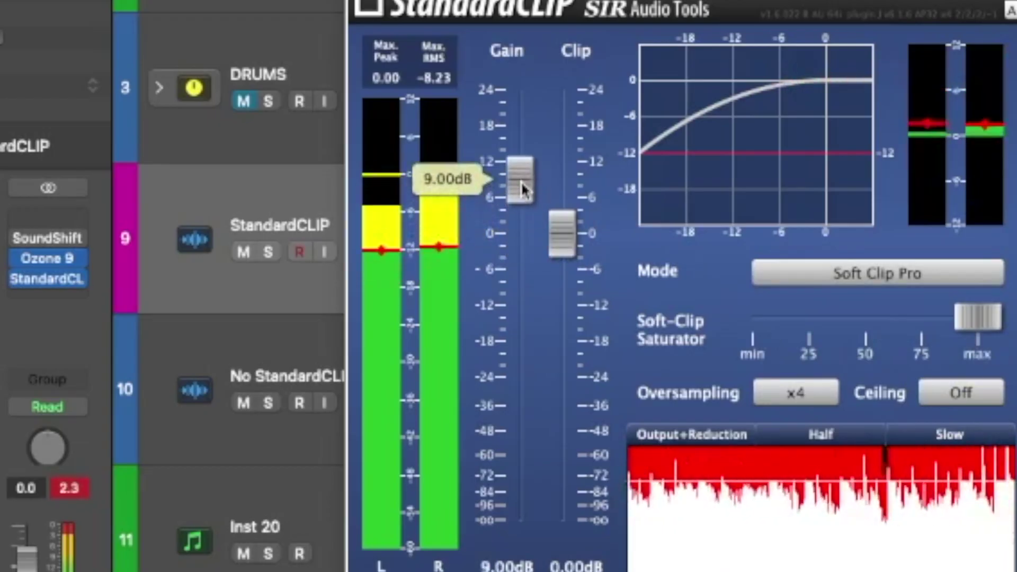
{"action": "left_click_drag", "start_coordinate": [560, 227], "coordinate": [561, 318]}
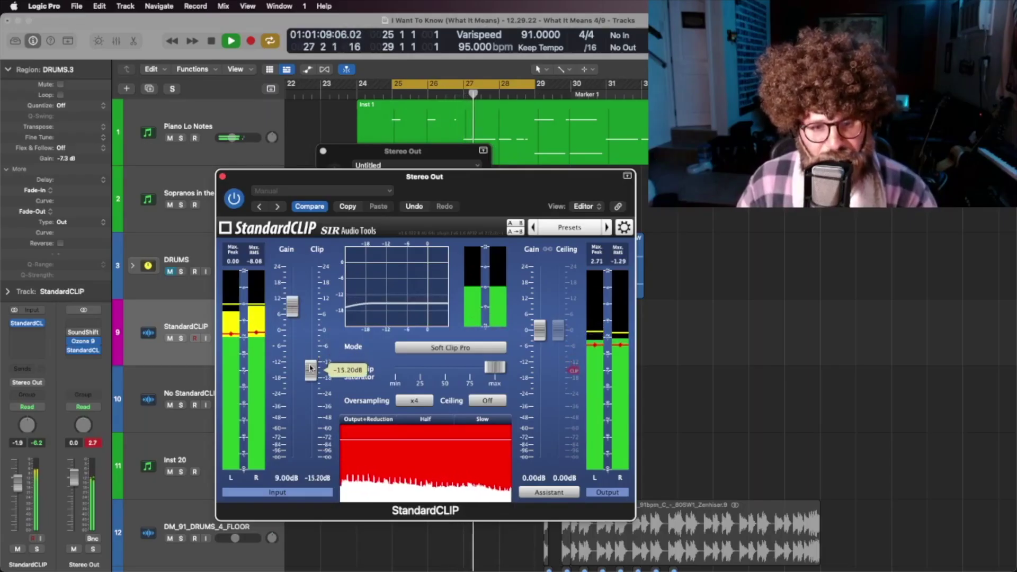
- Raise both the input gain and the output gain of the Stereo Out StandardCLIP to 24 dB during playback
{"action": "left_click_drag", "start_coordinate": [292, 312], "coordinate": [292, 296]}
{"action": "left_click_drag", "start_coordinate": [520, 157], "coordinate": [522, 67]}
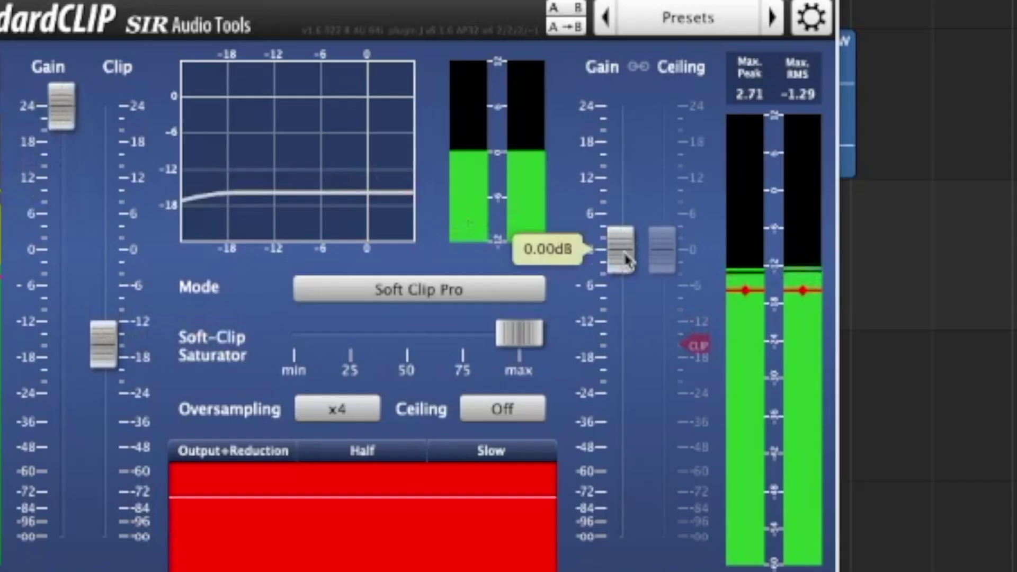
{"action": "left_click_drag", "start_coordinate": [540, 330], "coordinate": [541, 320]}
{"action": "left_click_drag", "start_coordinate": [623, 226], "coordinate": [625, 111]}
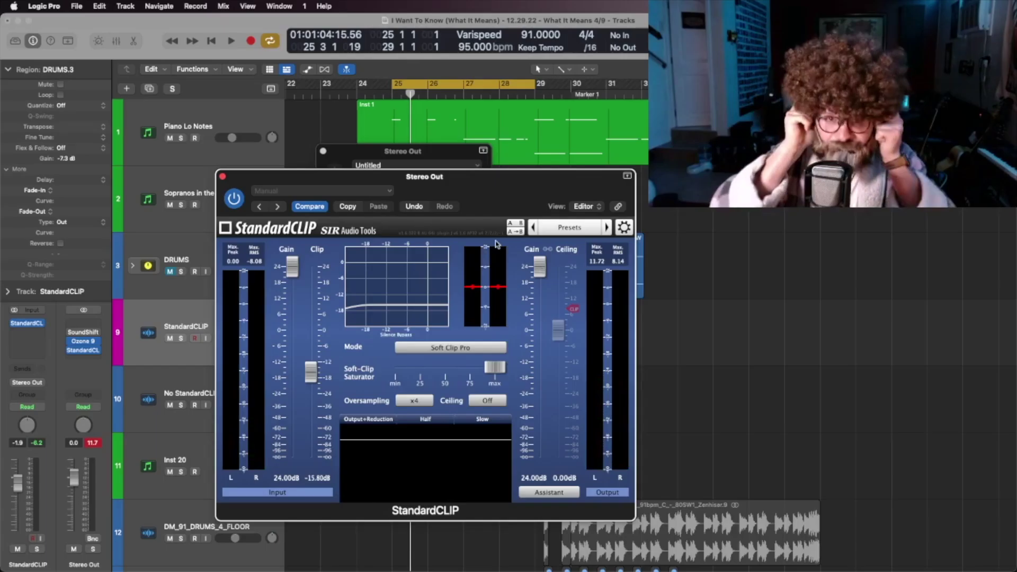